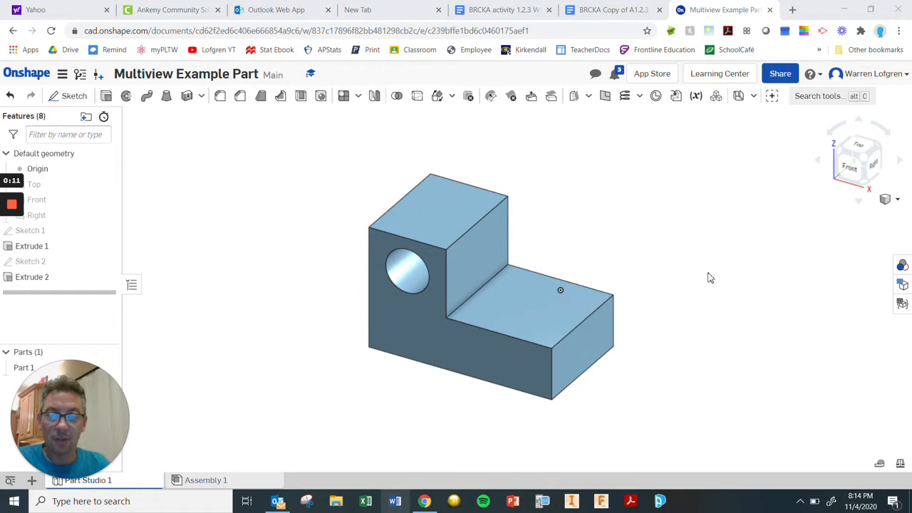
pyautogui.moveTo(658, 230)
pyautogui.mouseDown(button='right')
pyautogui.moveTo(627, 228)
pyautogui.moveTo(662, 203)
pyautogui.moveTo(689, 210)
pyautogui.moveTo(665, 195)
pyautogui.moveTo(677, 192)
pyautogui.moveTo(656, 218)
pyautogui.moveTo(678, 201)
pyautogui.moveTo(662, 196)
pyautogui.moveTo(657, 213)
pyautogui.mouseUp(button='right')
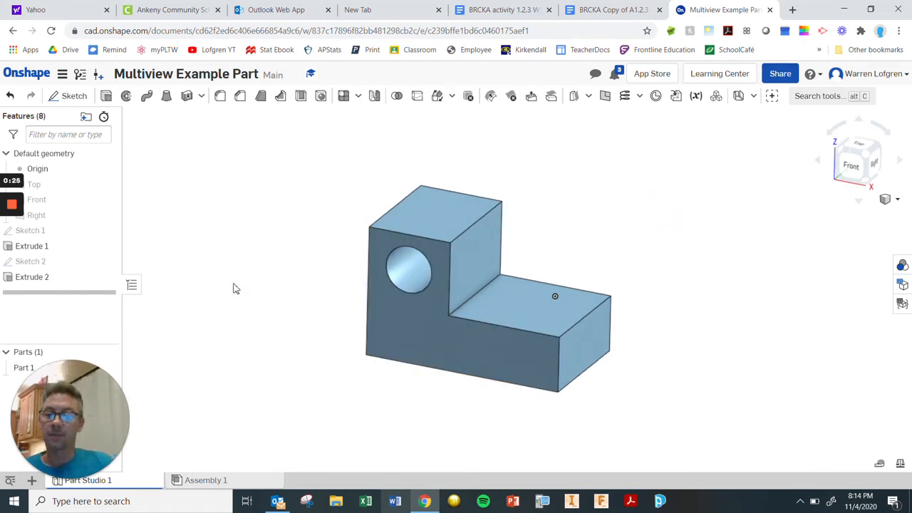
pyautogui.moveTo(74, 388); pyautogui.dragTo(71, 339)
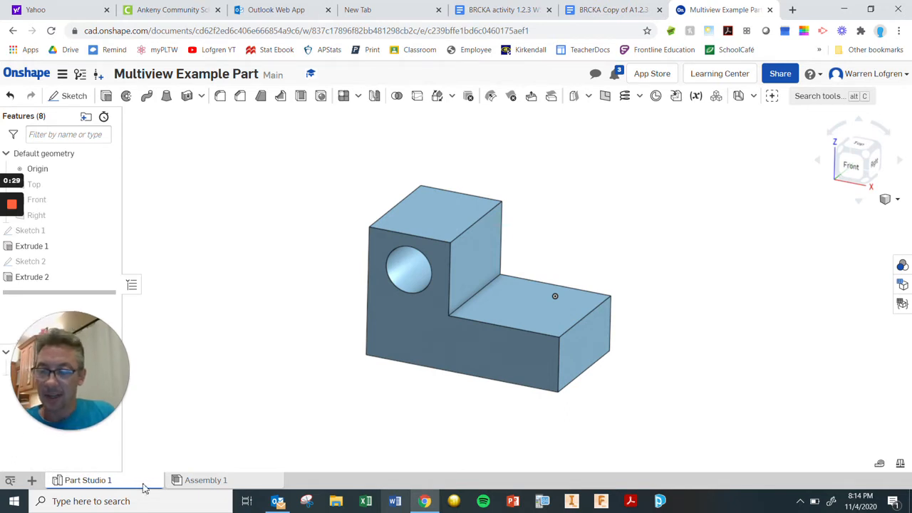
pyautogui.moveTo(119, 486)
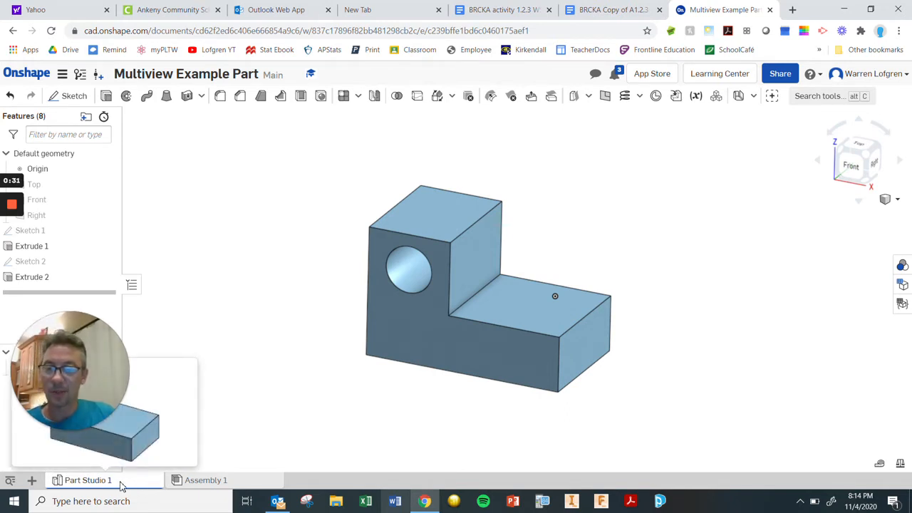
pyautogui.moveTo(255, 488)
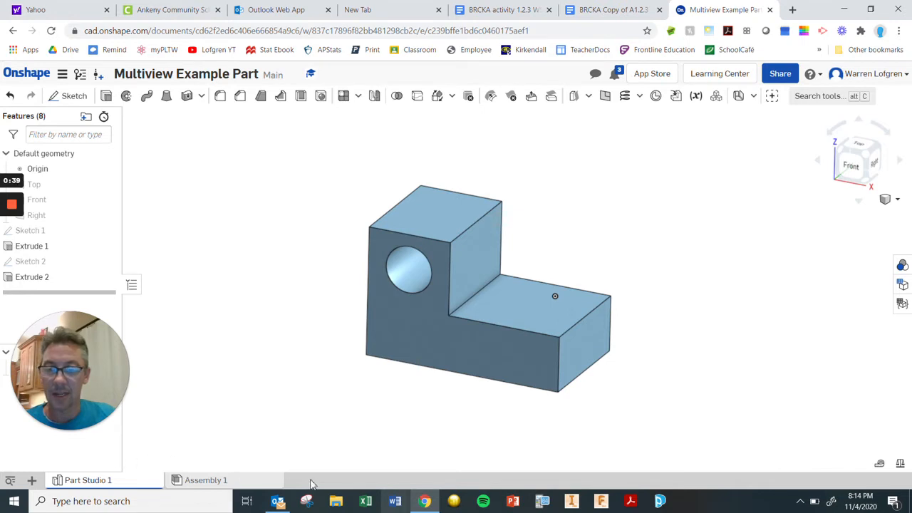
# Create a drawing from the ACHS Drawing Page Template.dwt template with no views
pyautogui.click(31, 480)
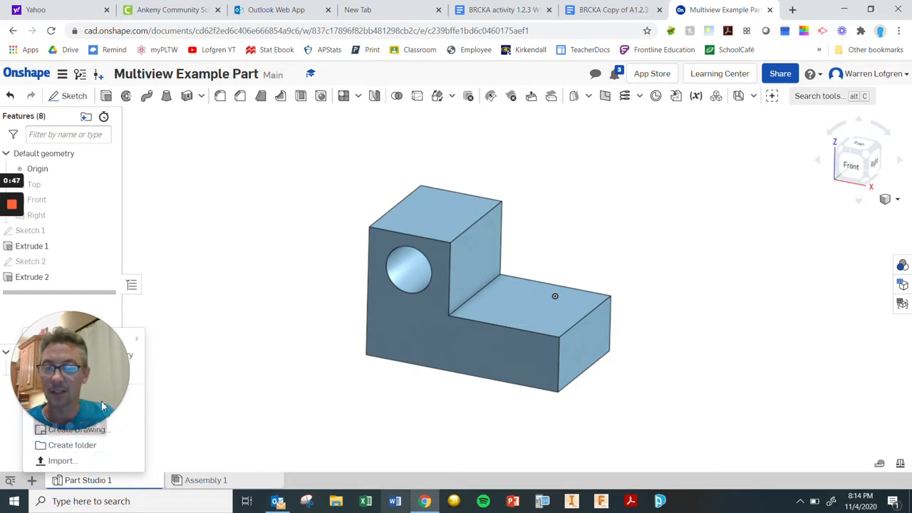
pyautogui.moveTo(80, 386); pyautogui.dragTo(79, 343)
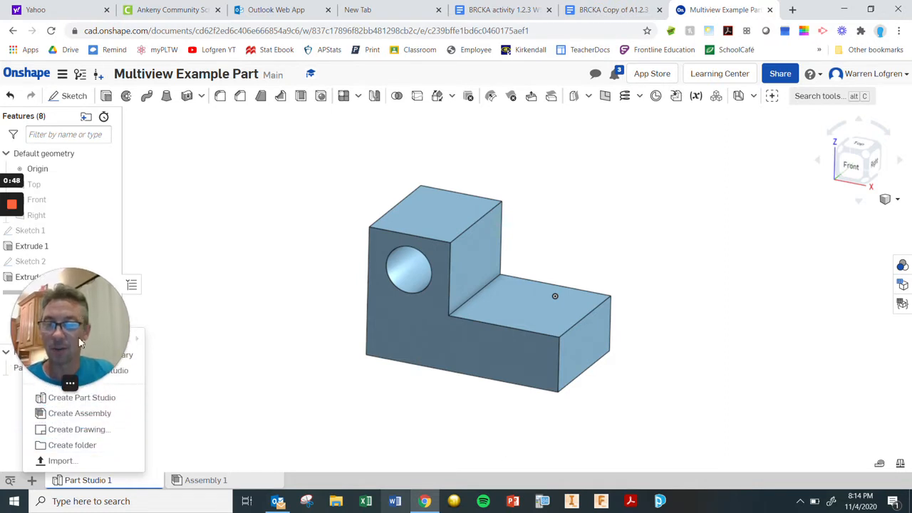
pyautogui.click(88, 431)
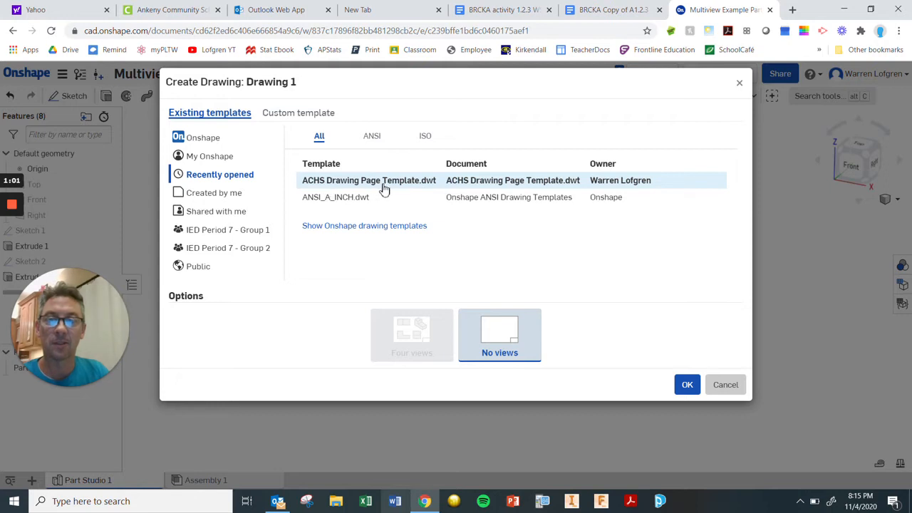
pyautogui.click(331, 183)
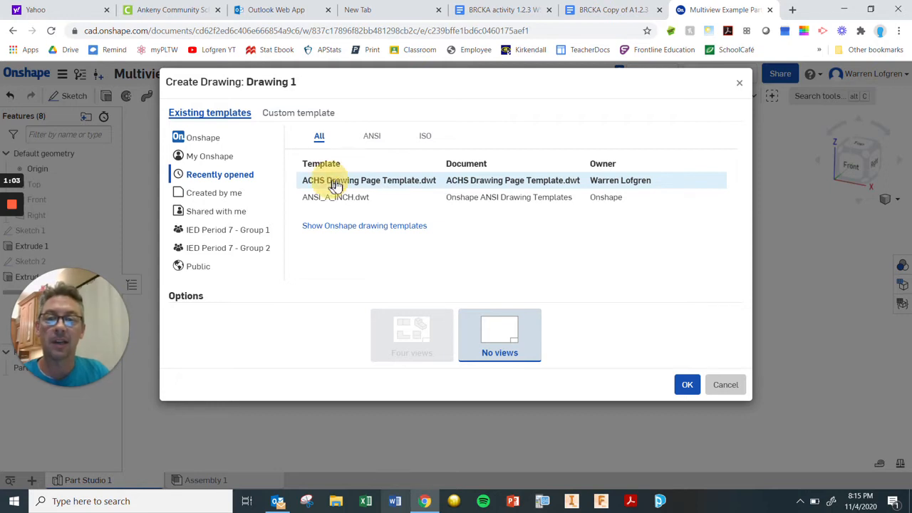
pyautogui.click(686, 385)
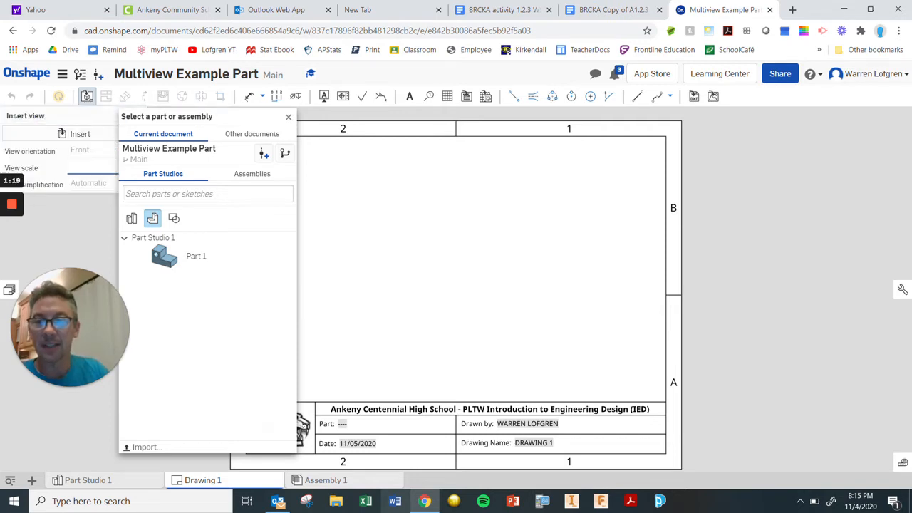
# Insert Part 1 from Part Studio 1 as a front view at 1:2 scale in the lower-left area of the sheet
pyautogui.click(288, 118)
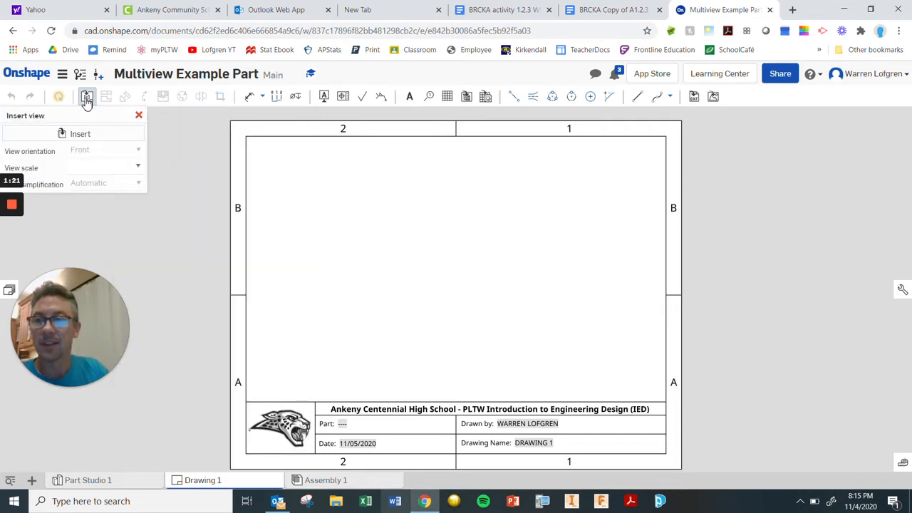
pyautogui.click(138, 114)
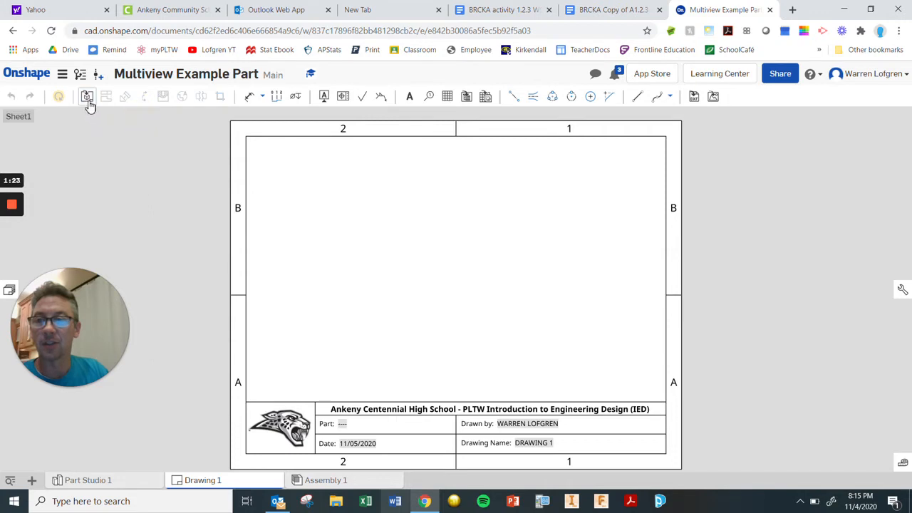
pyautogui.click(88, 102)
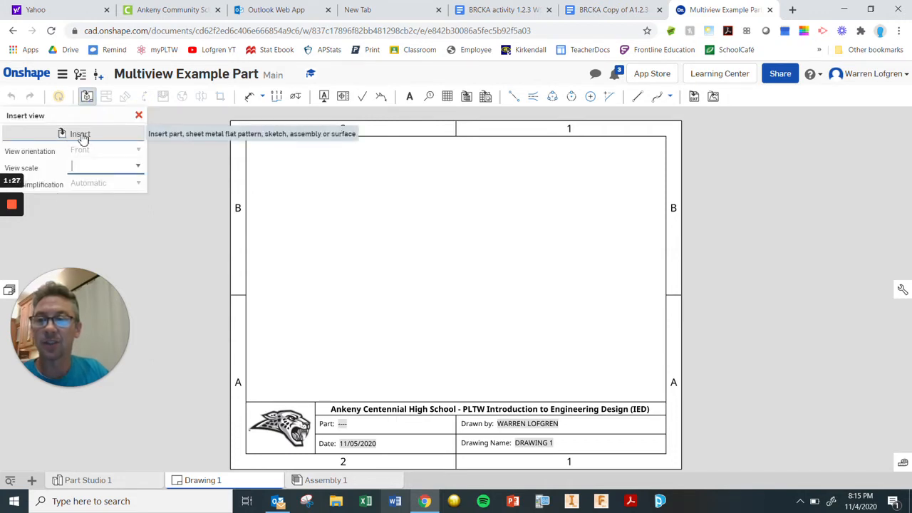
pyautogui.click(80, 135)
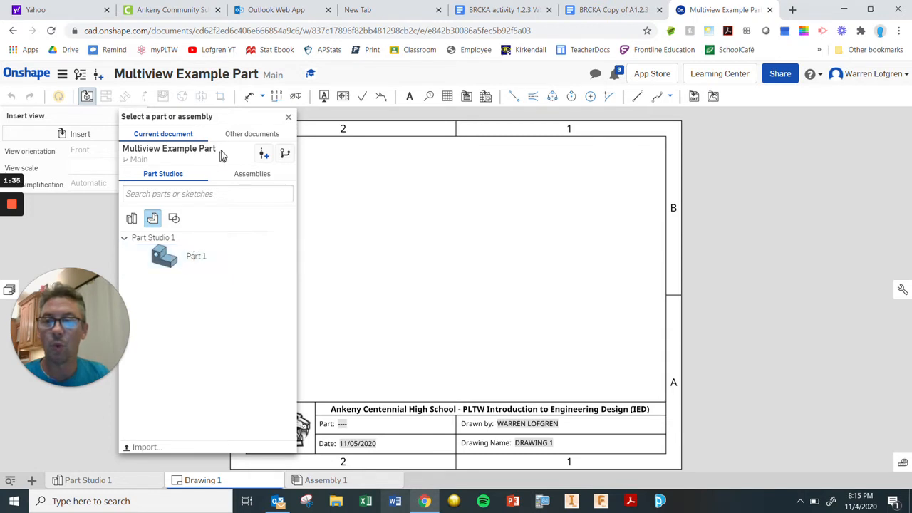
pyautogui.click(188, 260)
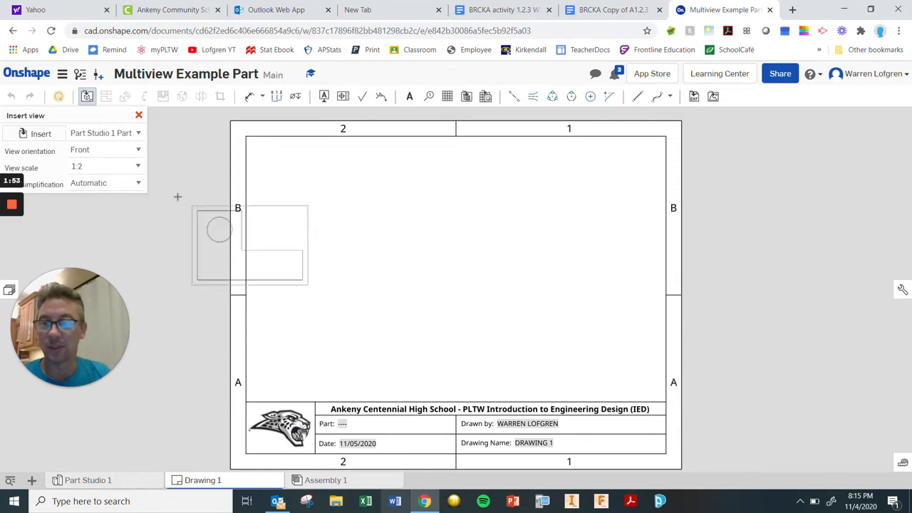
pyautogui.click(100, 153)
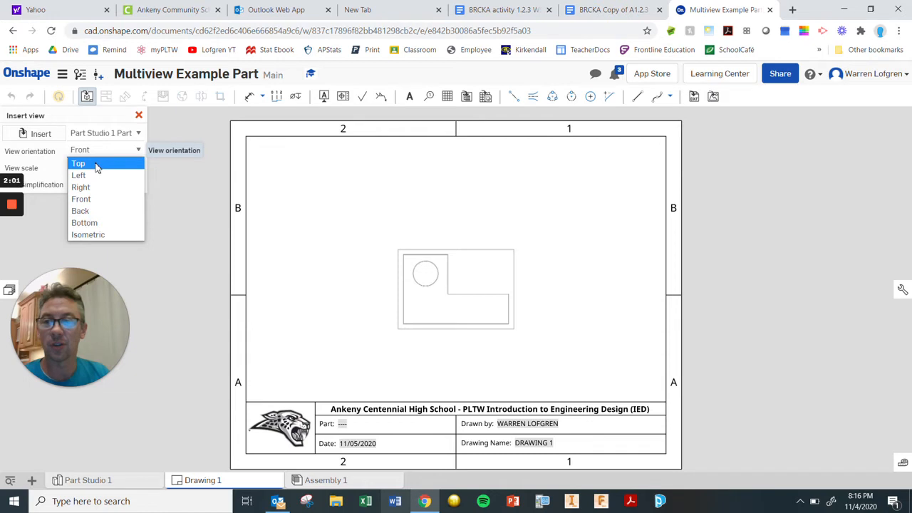
pyautogui.click(86, 199)
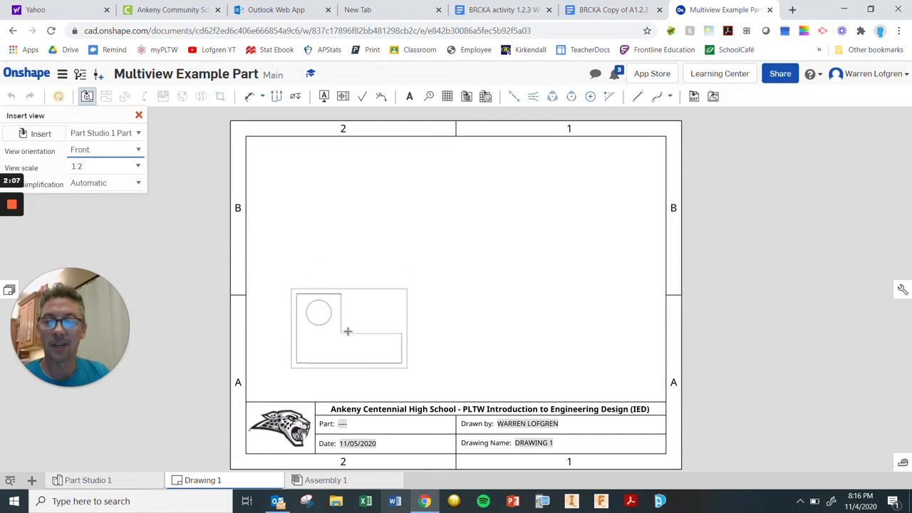
pyautogui.click(345, 332)
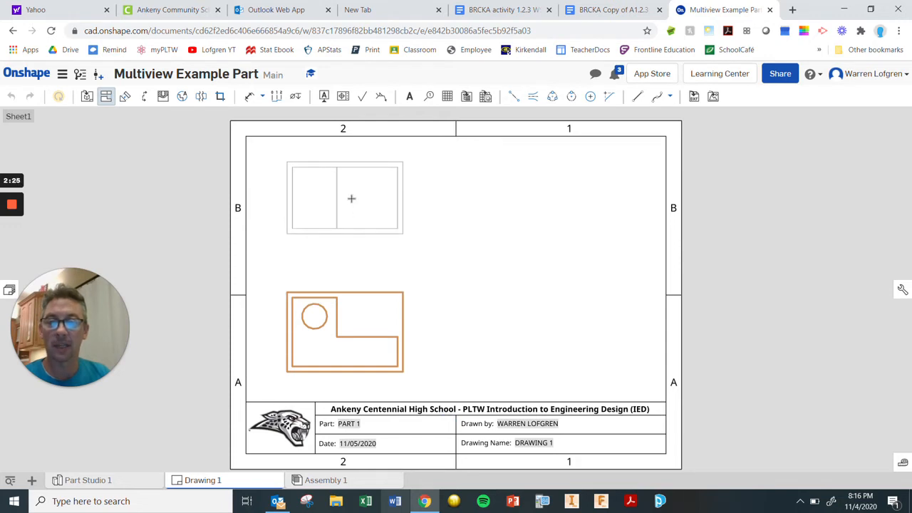
# Project a top view above the front view, a right view beside it, and an isometric view in the sheet's upper-right area
pyautogui.click(350, 198)
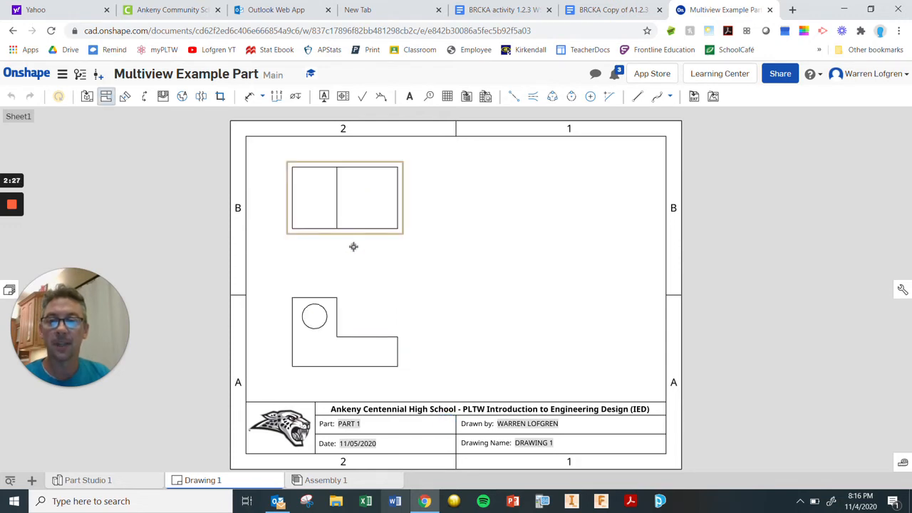
pyautogui.click(390, 310)
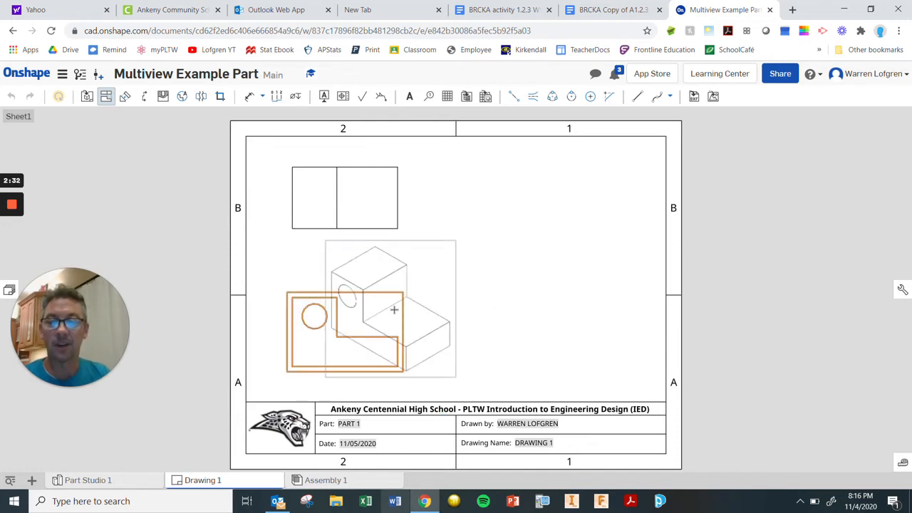
pyautogui.click(554, 318)
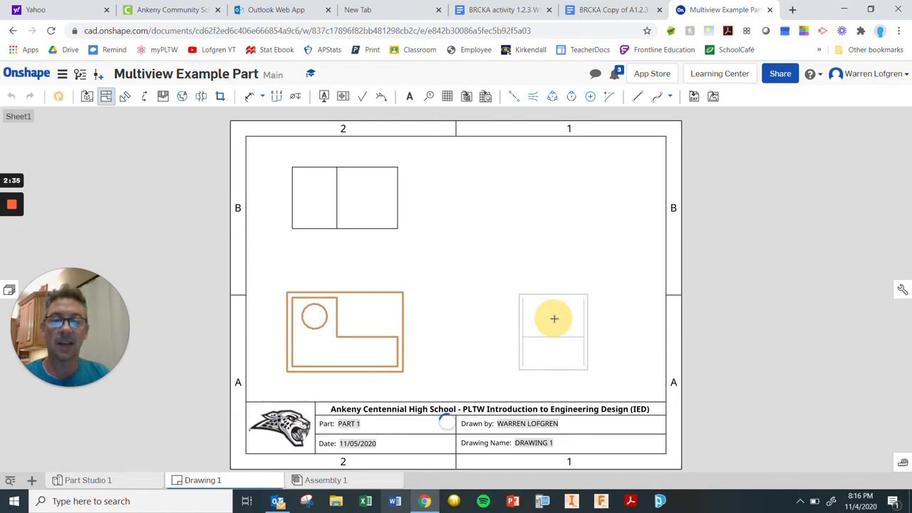
pyautogui.click(380, 306)
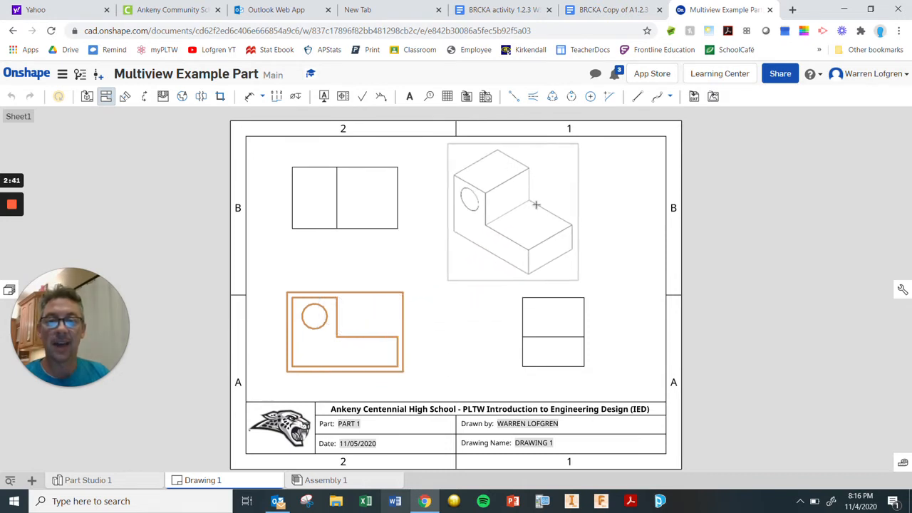
pyautogui.click(556, 203)
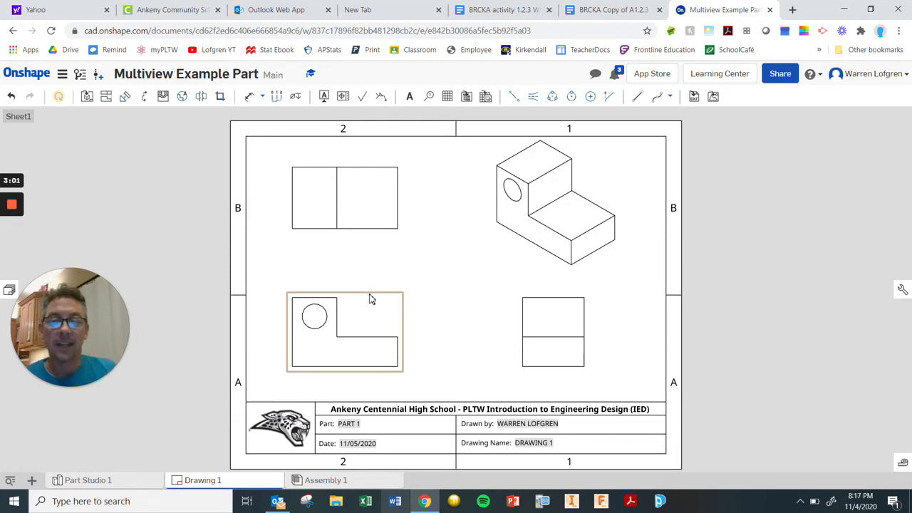
# Move the front view inward and back toward the sheet's lower-left area, with its aligned projected views following
pyautogui.moveTo(369, 299)
pyautogui.mouseDown()
pyautogui.moveTo(366, 277)
pyautogui.moveTo(421, 278)
pyautogui.mouseUp()
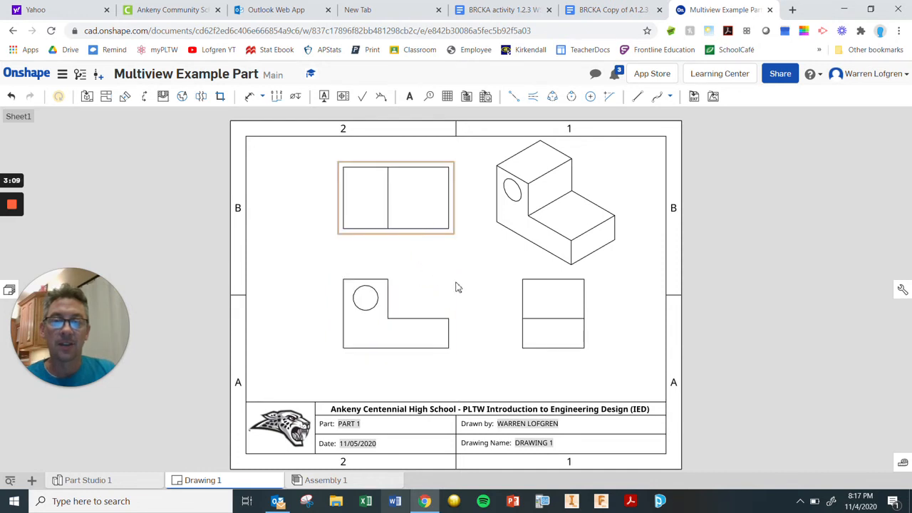
pyautogui.click(439, 280)
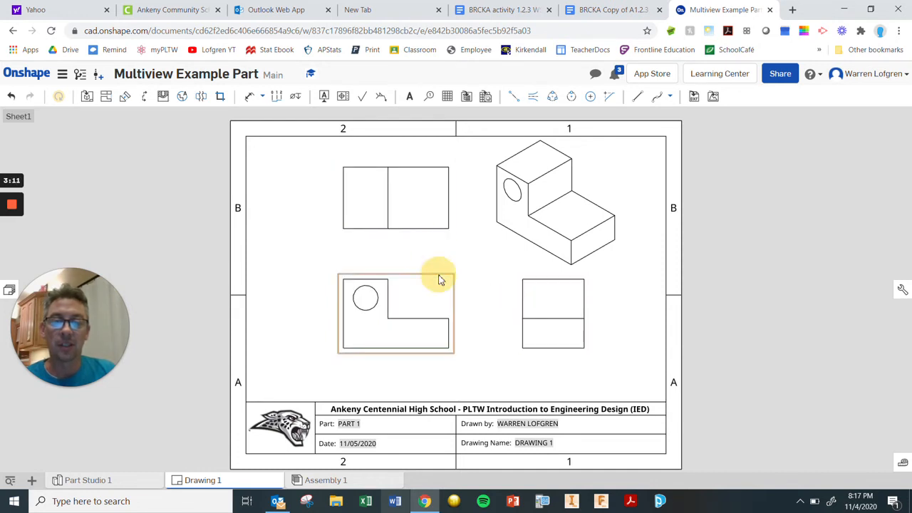
pyautogui.moveTo(431, 279); pyautogui.dragTo(392, 305)
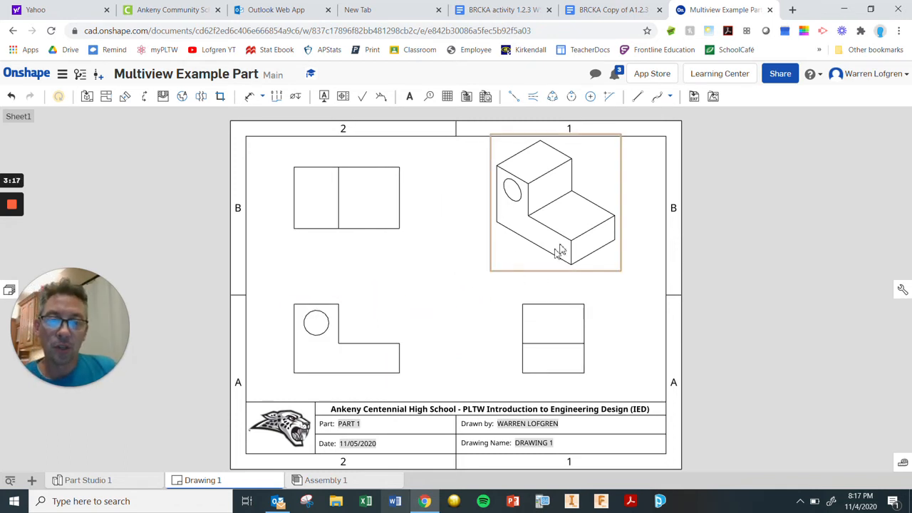
# Display the isometric view as shaded
pyautogui.rightClick(521, 271)
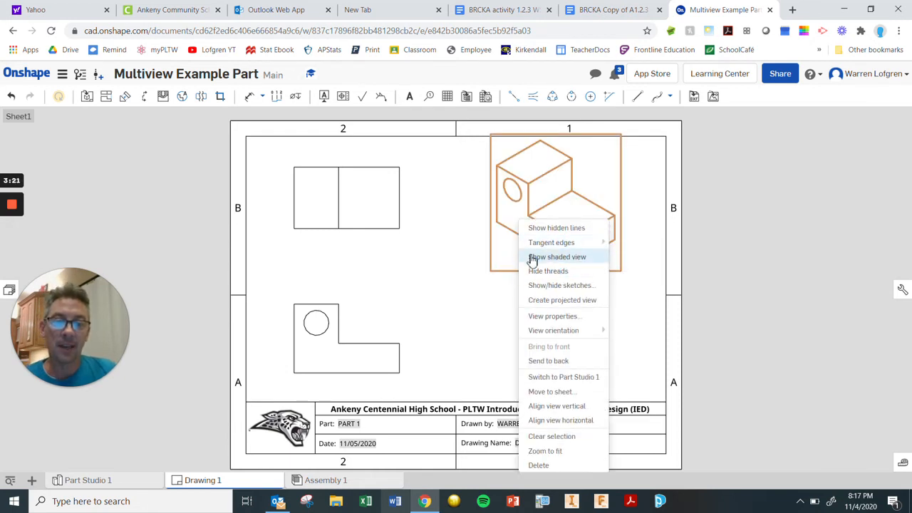
pyautogui.click(538, 259)
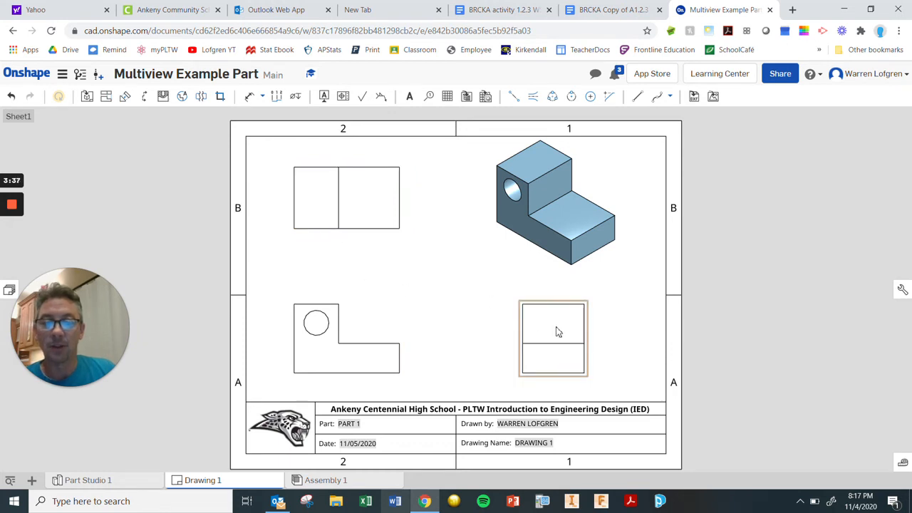
# Turn on hidden lines for the front view
pyautogui.rightClick(384, 309)
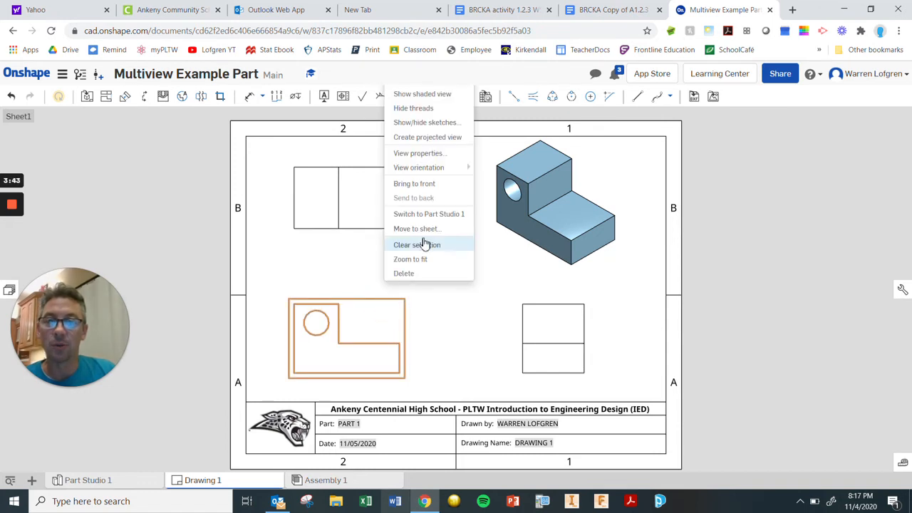
pyautogui.moveTo(432, 172)
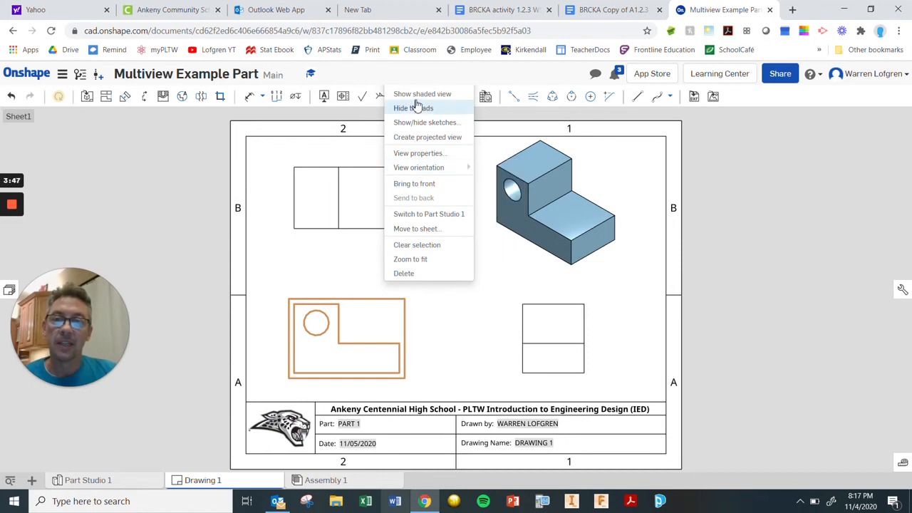
pyautogui.click(357, 280)
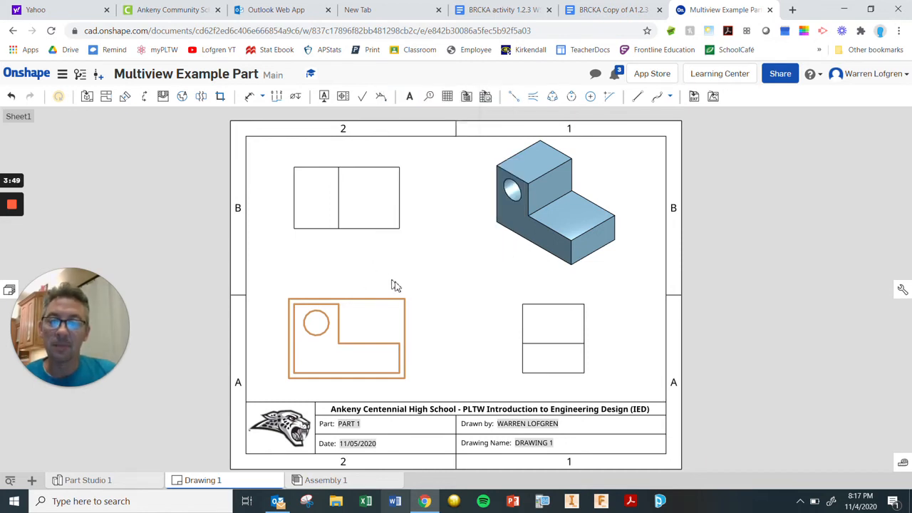
pyautogui.click(434, 362)
pyautogui.rightClick(397, 338)
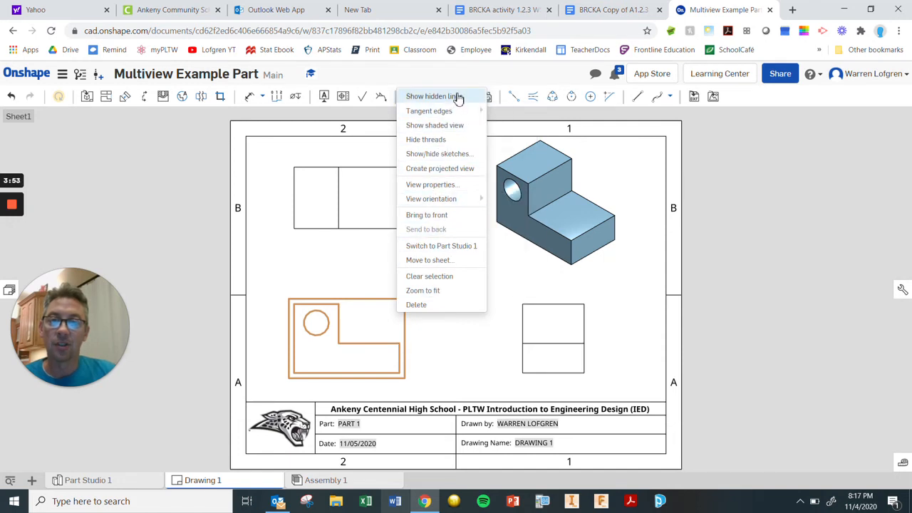
pyautogui.click(458, 97)
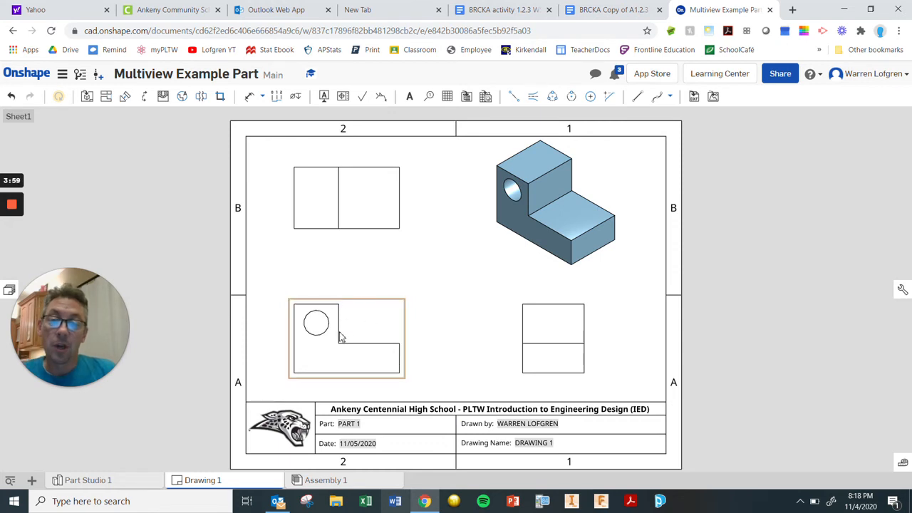
# Turn on hidden lines for the top view and the right view
pyautogui.rightClick(383, 236)
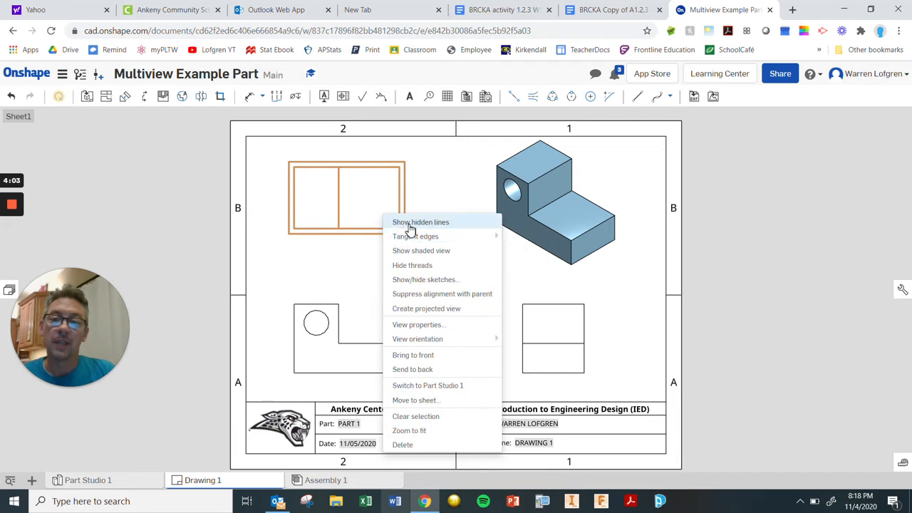
pyautogui.click(410, 228)
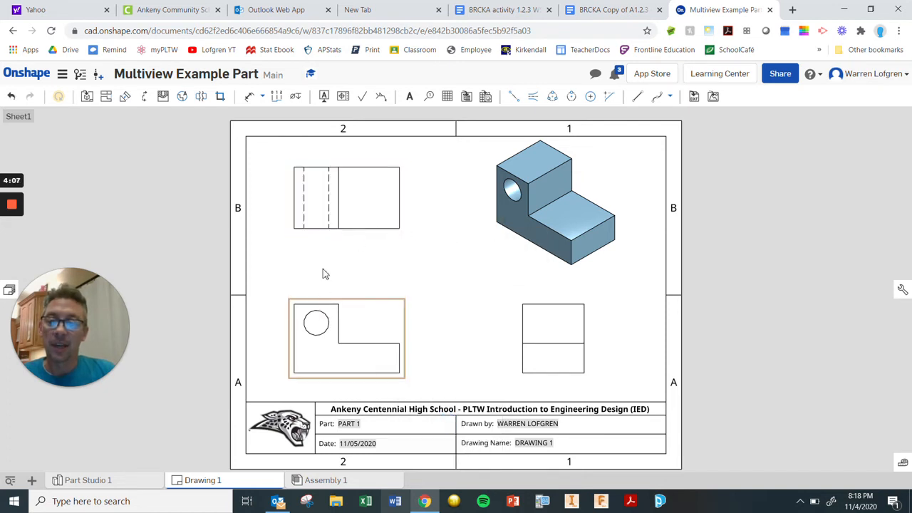
pyautogui.rightClick(546, 308)
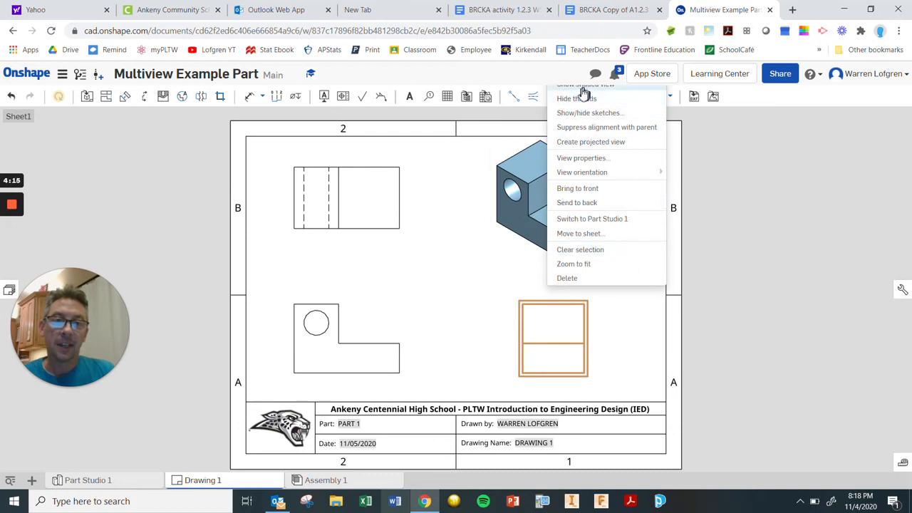
pyautogui.click(460, 380)
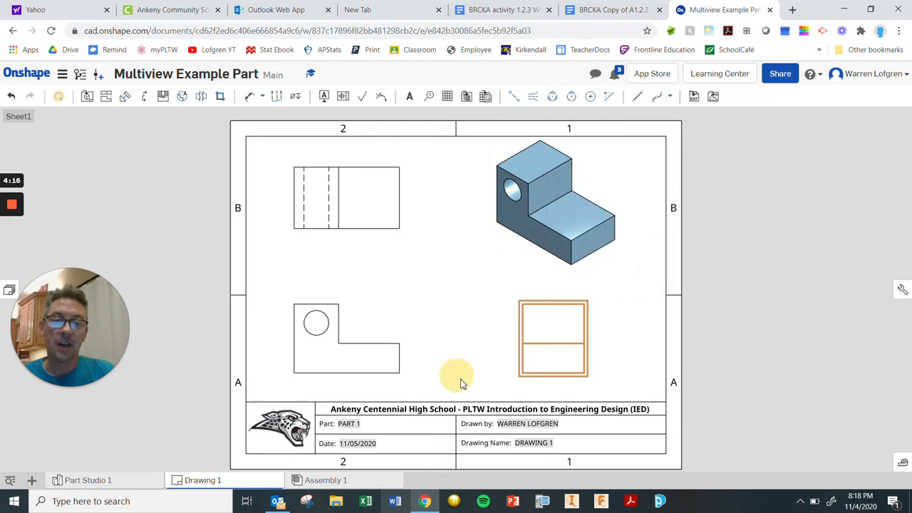
pyautogui.rightClick(545, 378)
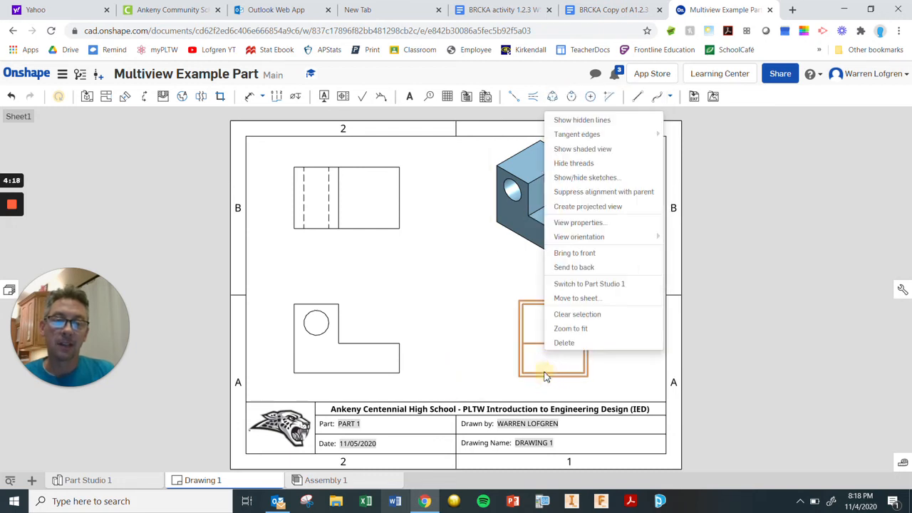
pyautogui.click(600, 121)
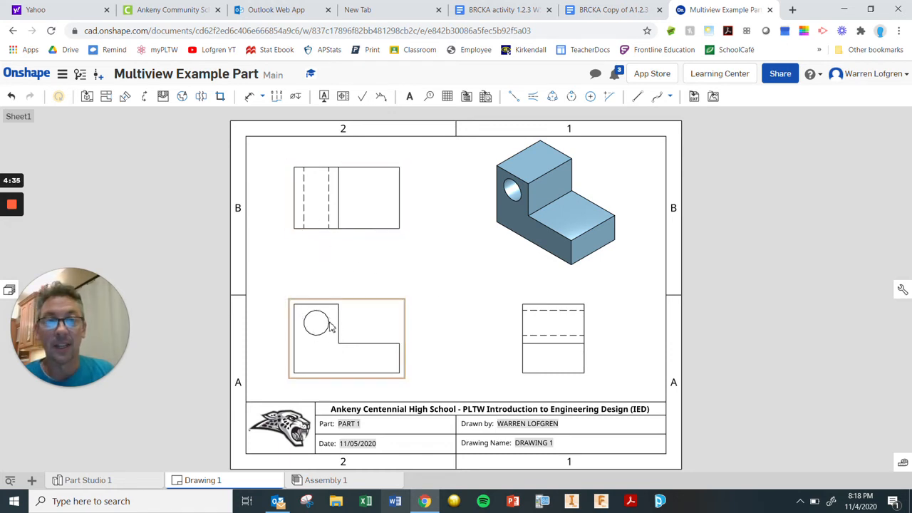
# Add a centermark to the circular hole in the front view
pyautogui.click(591, 100)
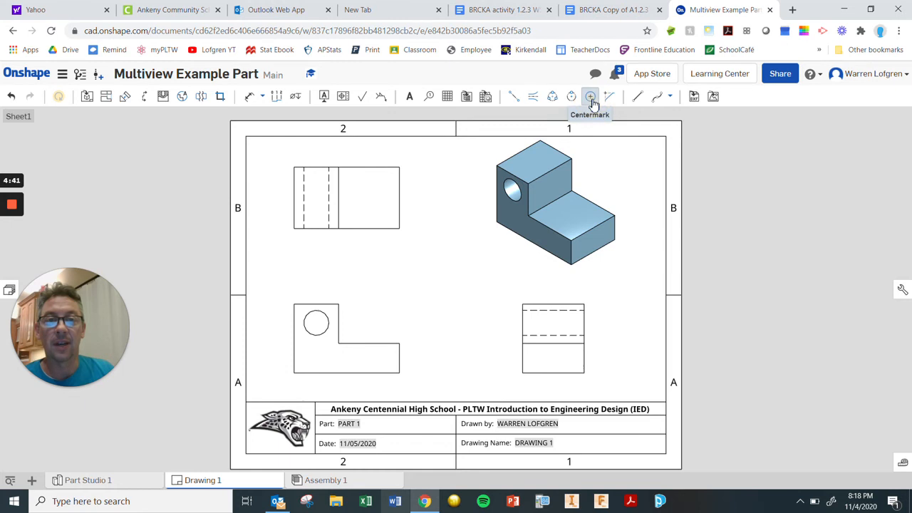
pyautogui.click(324, 314)
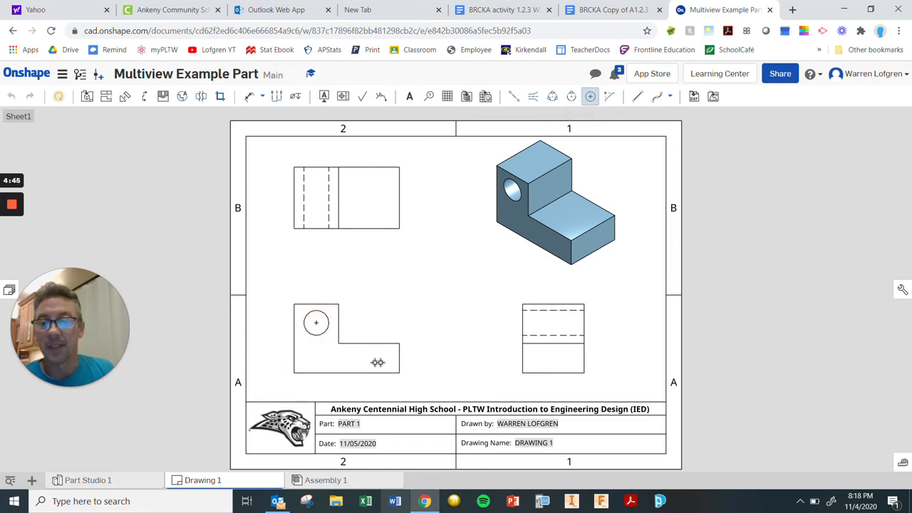
pyautogui.scroll(4, 318, 321)
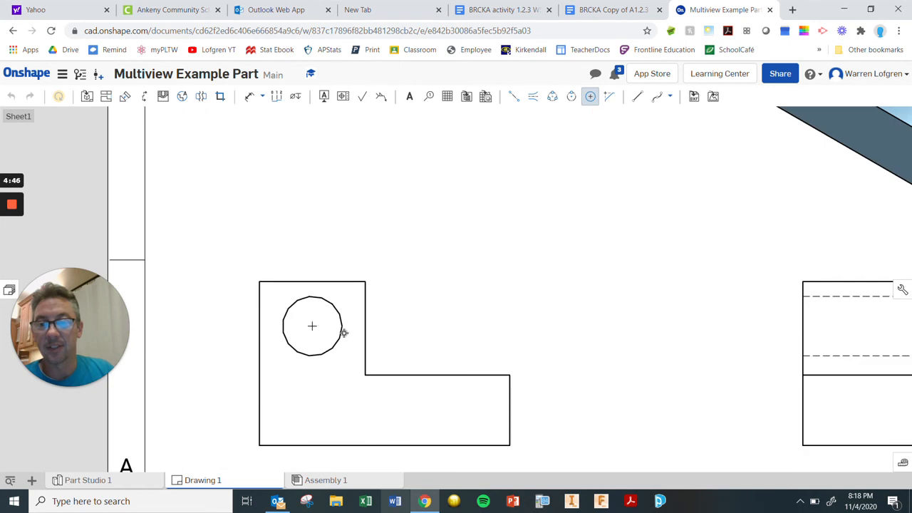
pyautogui.scroll(-3, 344, 332)
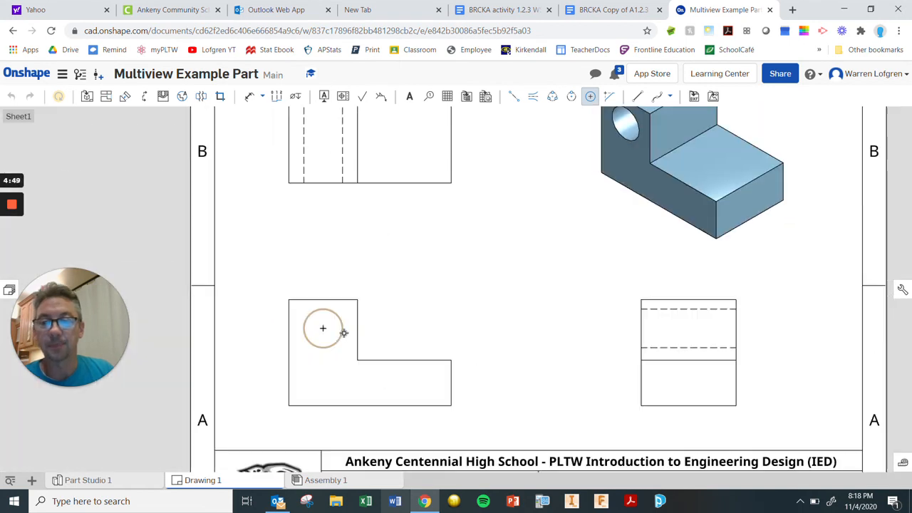
pyautogui.scroll(-2, 343, 333)
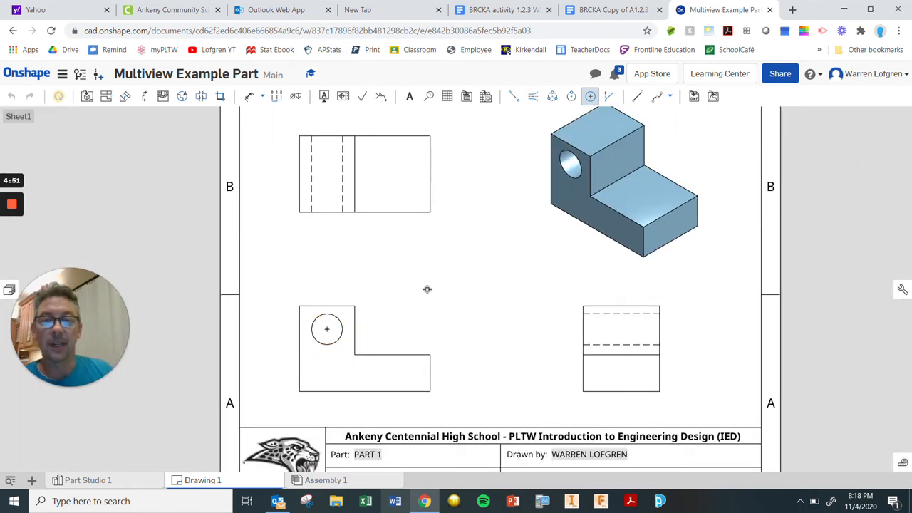
pyautogui.press('f')
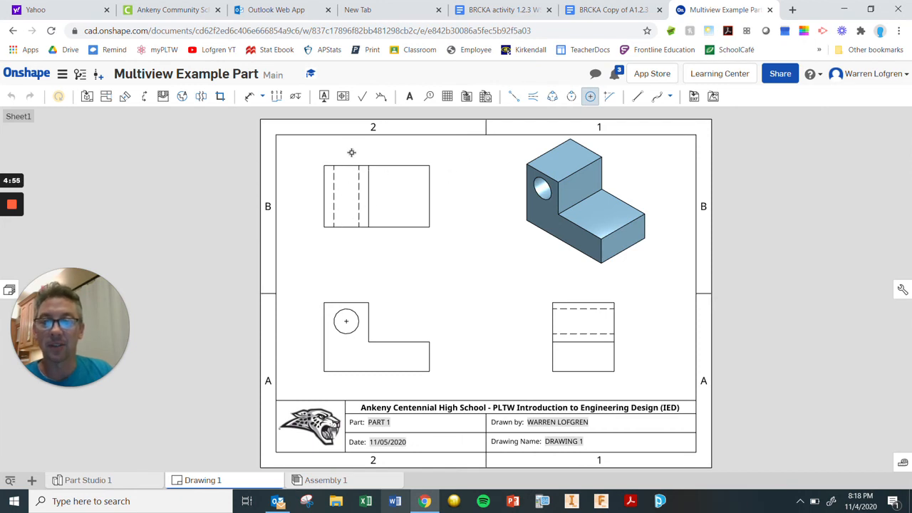
# Add edge-to-edge centerlines midway between the hole's hidden lines in the top view and the right view
pyautogui.click(536, 102)
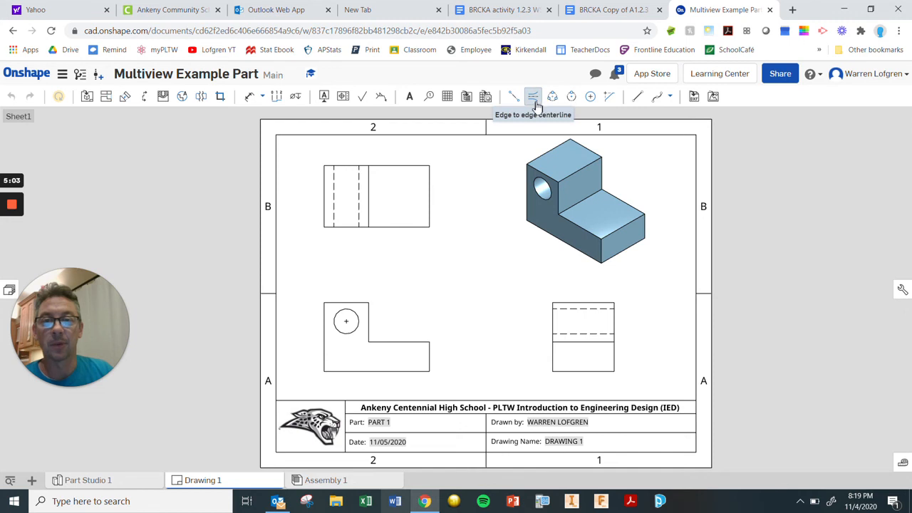
pyautogui.click(334, 183)
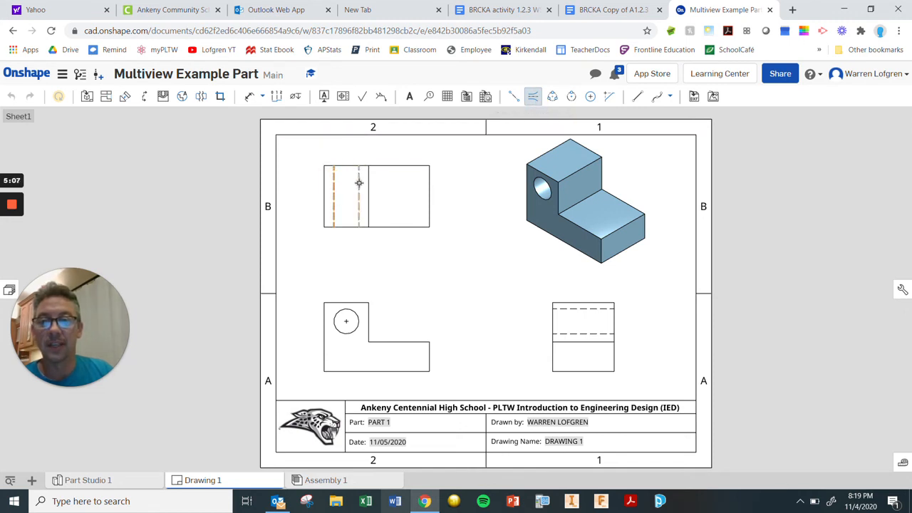
pyautogui.click(359, 183)
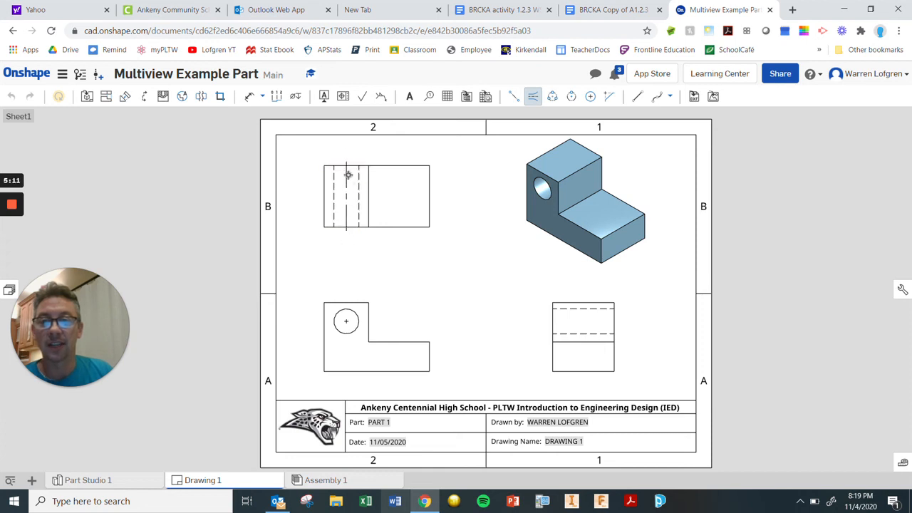
pyautogui.click(582, 309)
pyautogui.click(582, 332)
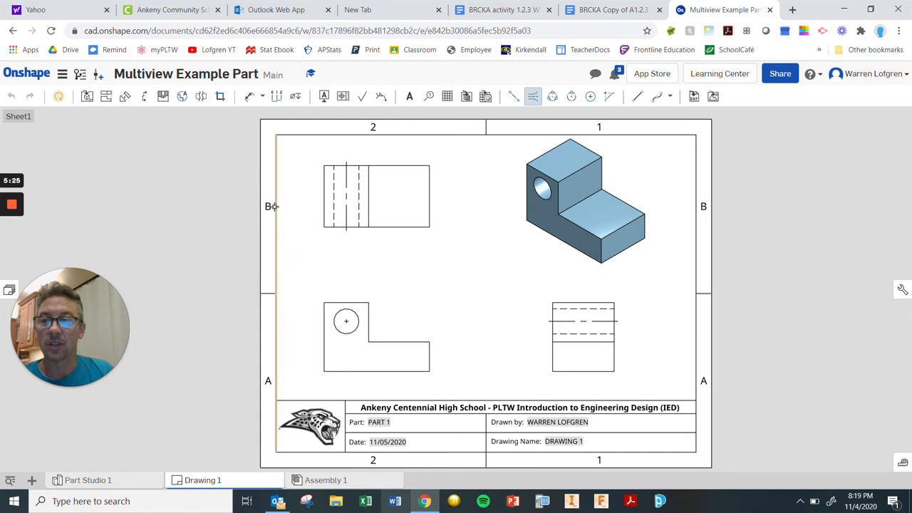
# Dimension the height of the lower step's short vertical edge in the front view, placing the dimension just outside the part
pyautogui.click(251, 97)
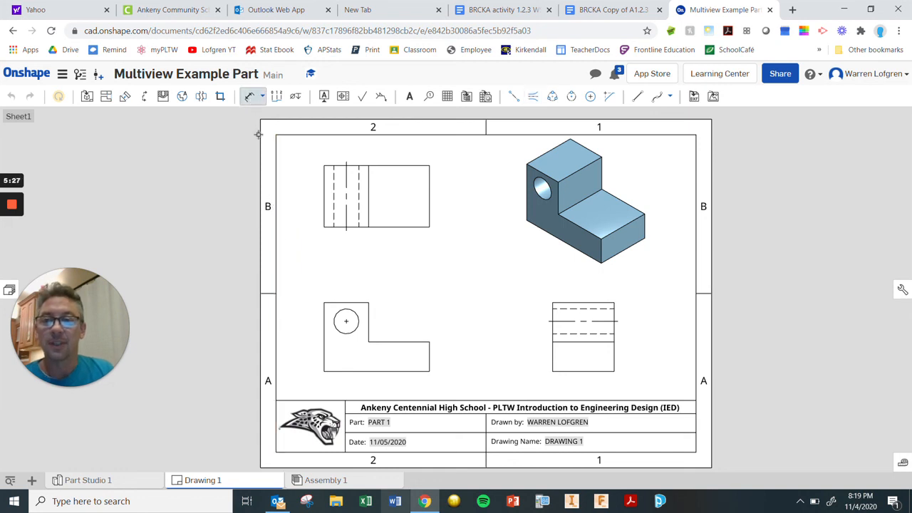
pyautogui.click(431, 361)
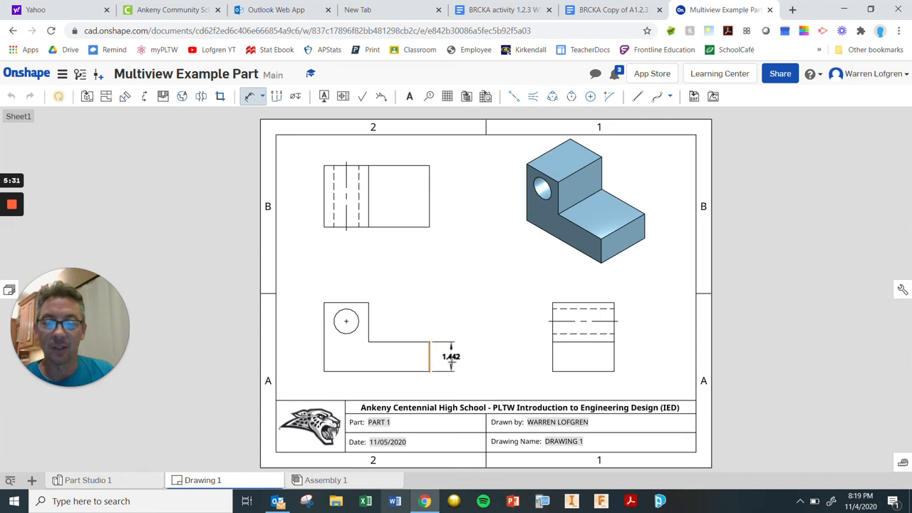
pyautogui.click(451, 360)
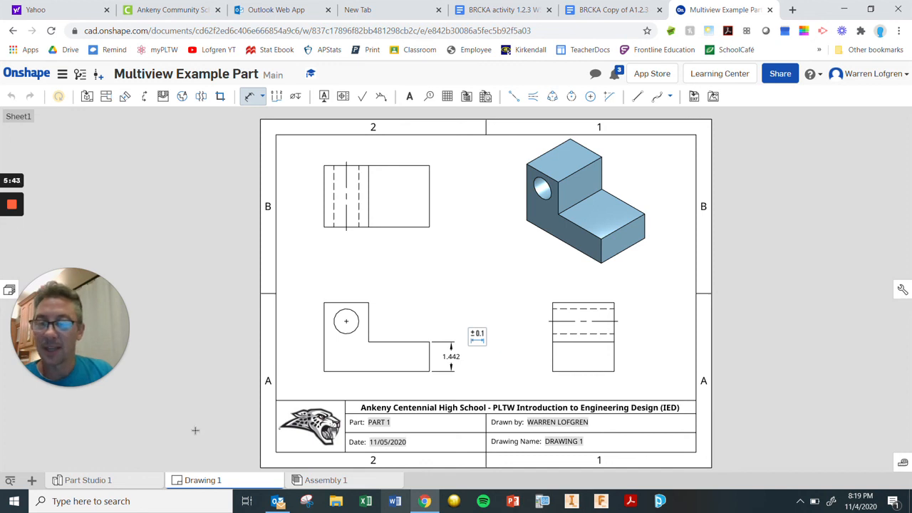
# View the part model in Part Studio 1 and the contents of Assembly 1, returning to Drawing 1 after each
pyautogui.click(121, 484)
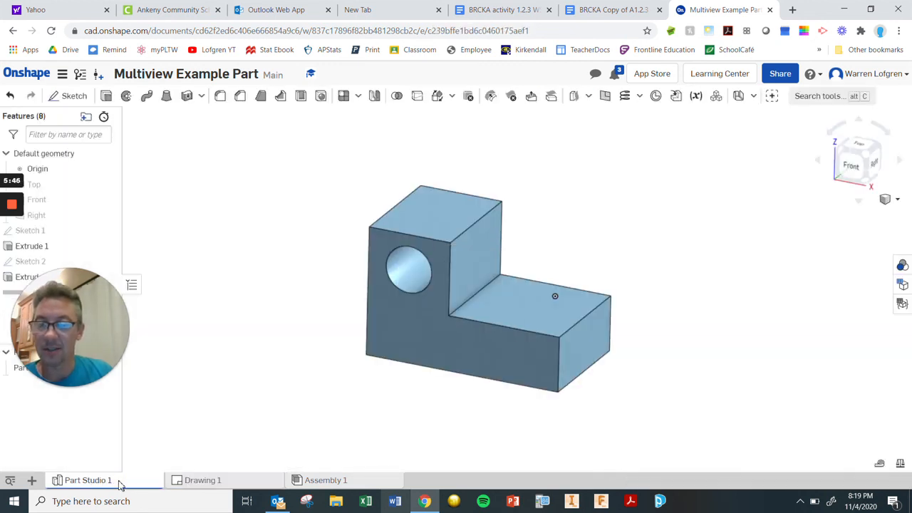
pyautogui.click(223, 482)
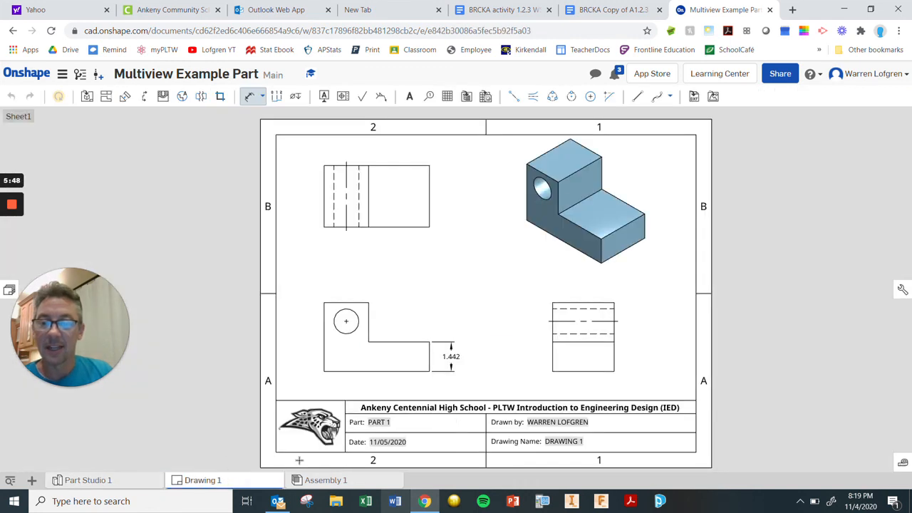
pyautogui.click(335, 484)
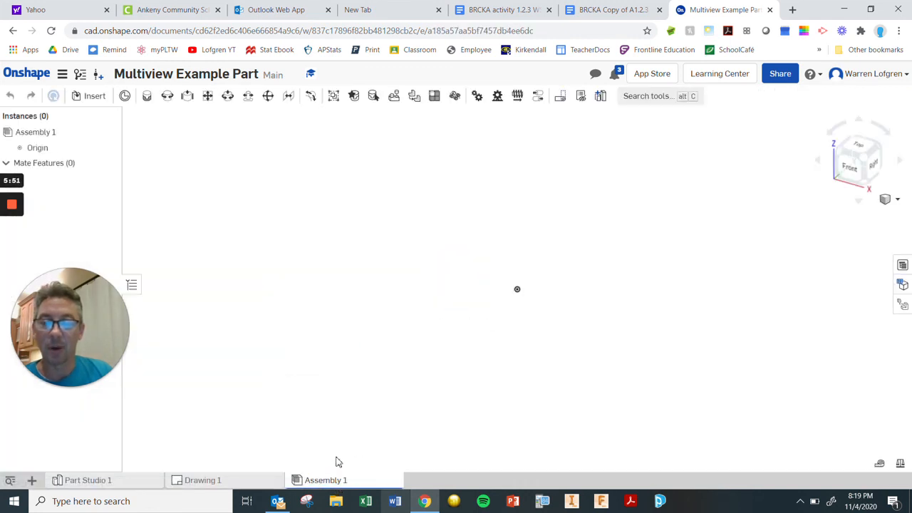
pyautogui.click(229, 483)
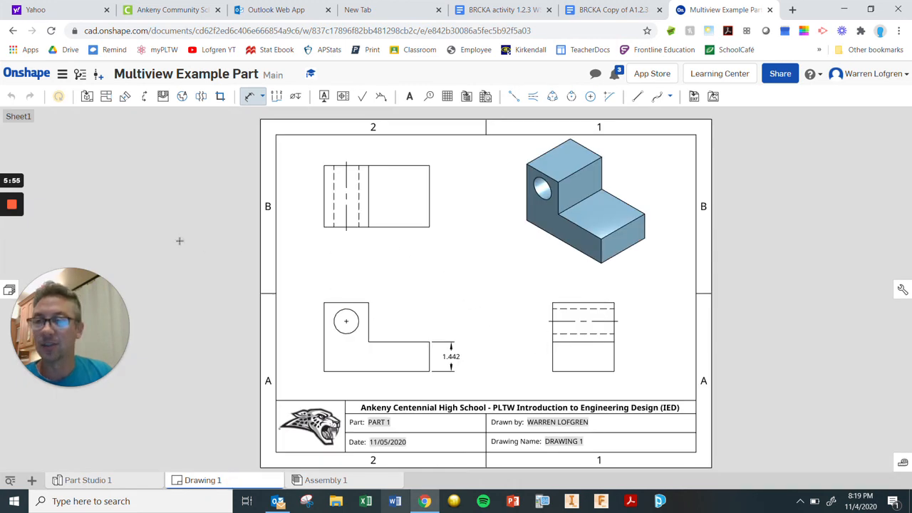
pyautogui.moveTo(15, 208)
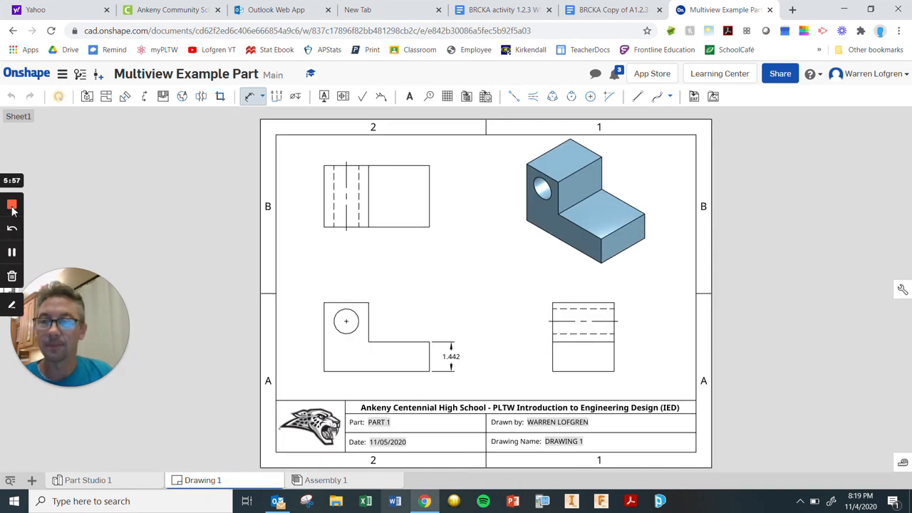